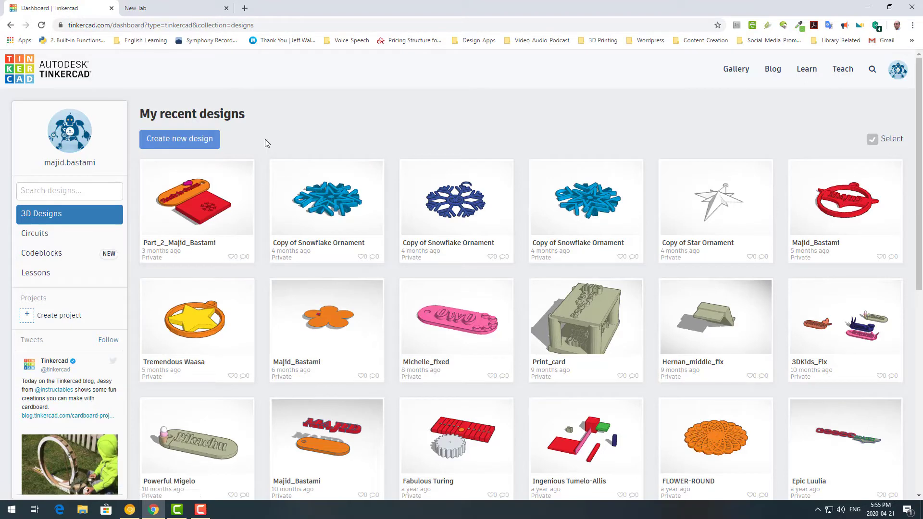
Start a blank design and rename it 'Design a 3D Flower'
left_click(198, 141)
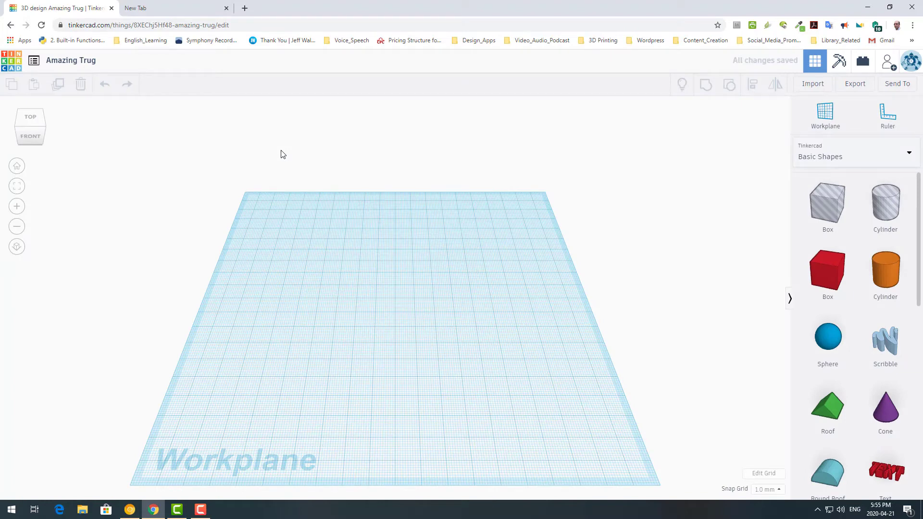
left_click(75, 63)
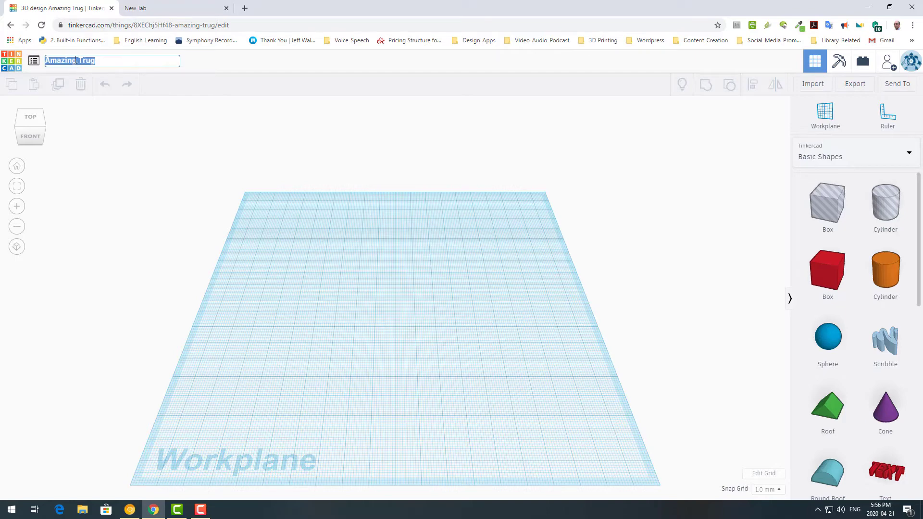
type("Design a 3D Flower")
key("Return")
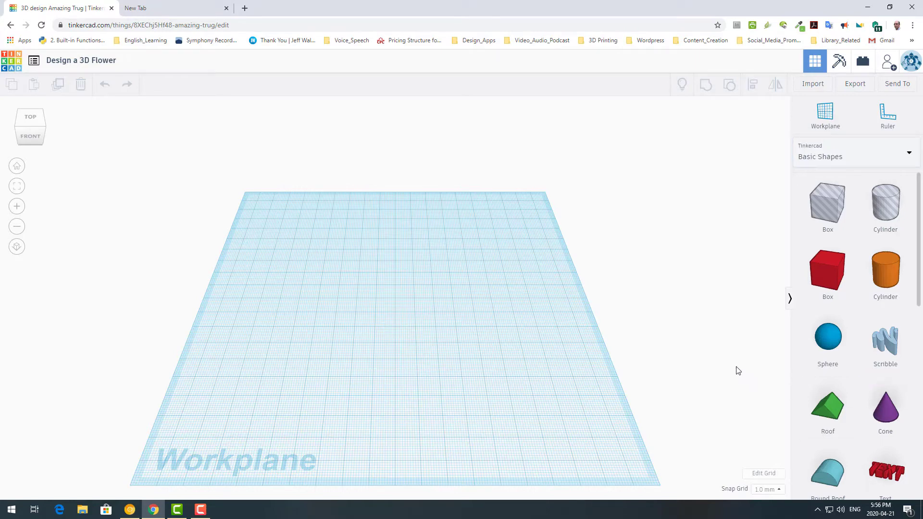
Place an orange cylinder from Basic Shapes onto the workplane
scroll(856, 354, "down", 2)
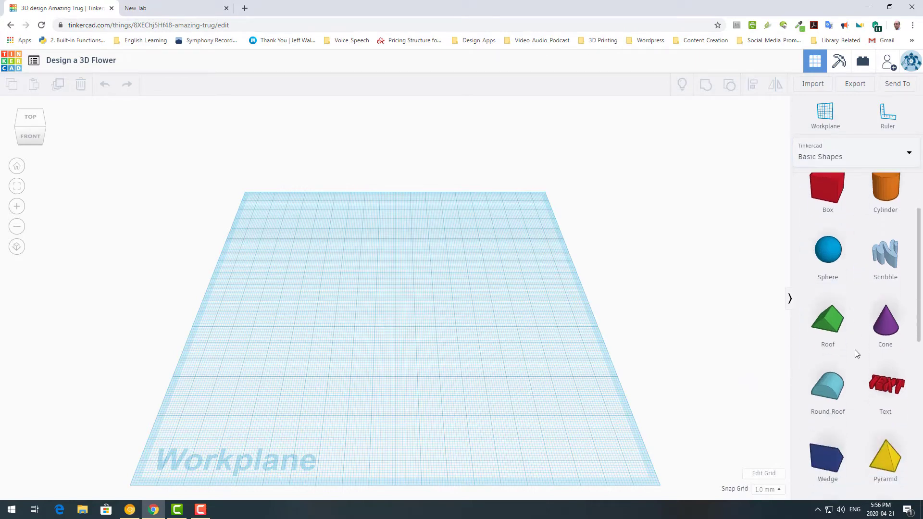
scroll(855, 359, "up", 2)
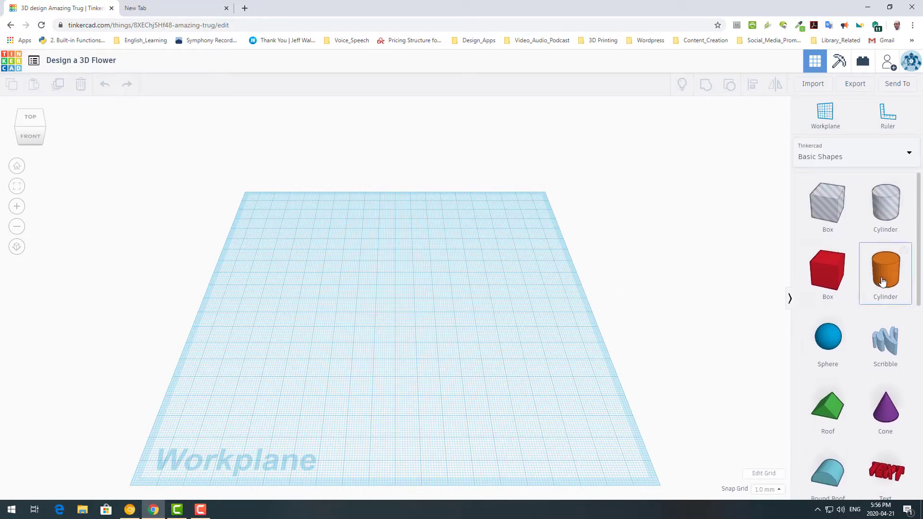
left_click_drag(882, 282, 402, 291)
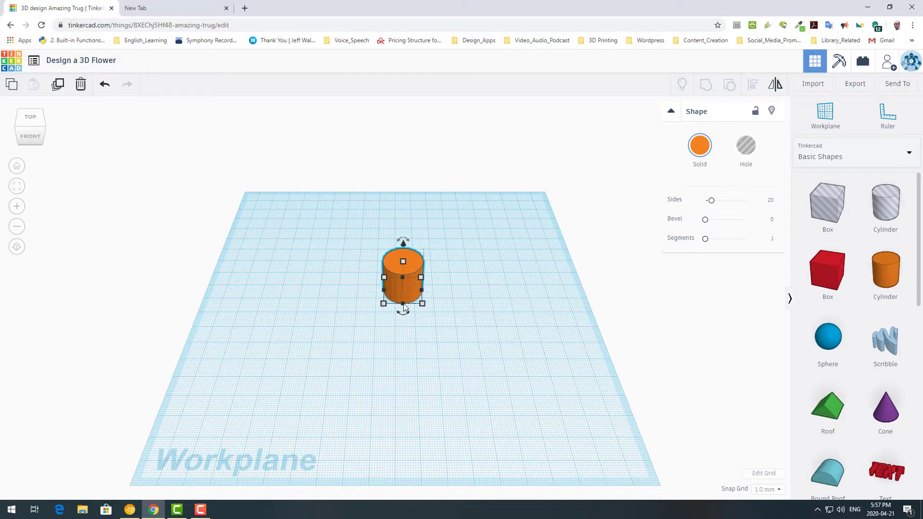
Stretch the cylinder from 20 mm to 55 mm wide into an oval
mouse_move(404, 308)
left_mouse_down()
mouse_move(412, 412)
mouse_move(396, 307)
mouse_move(413, 420)
mouse_move(406, 323)
left_mouse_up()
left_click(105, 84)
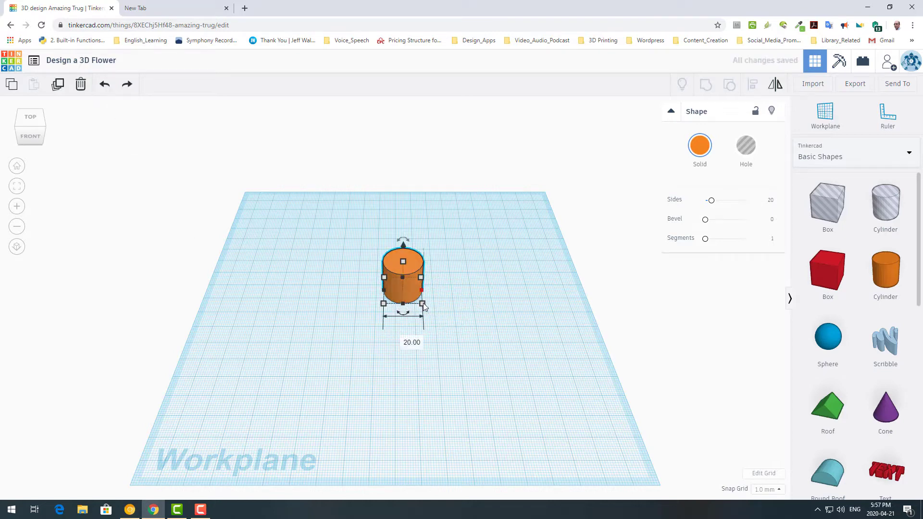
left_click_drag(423, 303, 436, 325)
left_click(105, 85)
right_click_drag(491, 365, 444, 311)
mouse_move(424, 303)
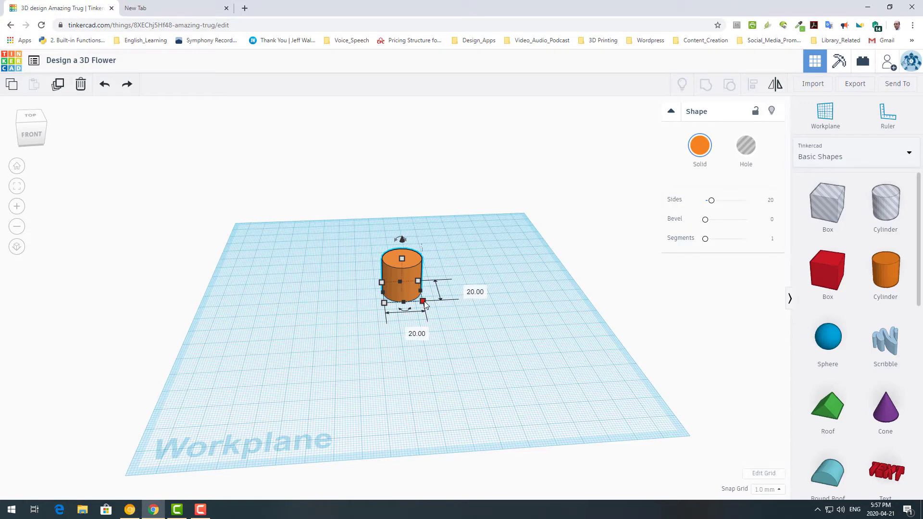
left_click_drag(425, 304, 485, 289)
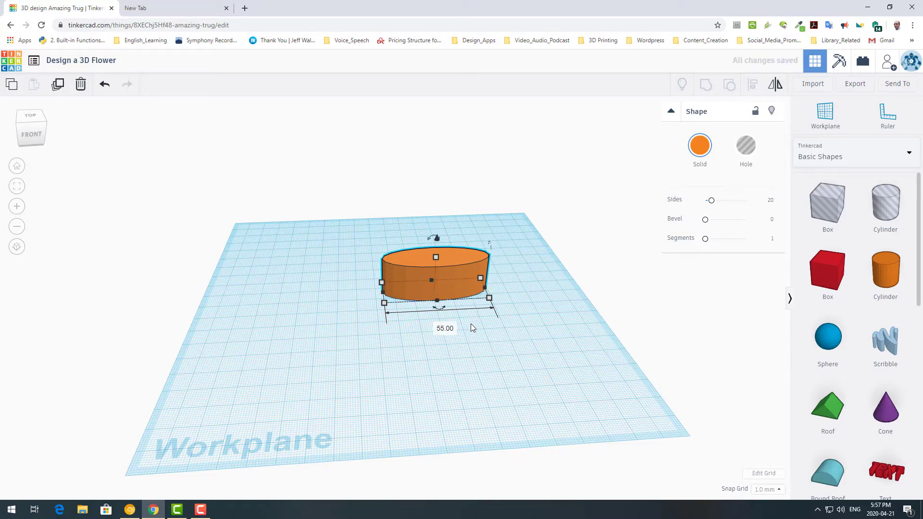
Flatten the oval to a 3 mm height
left_click_drag(435, 260, 435, 287)
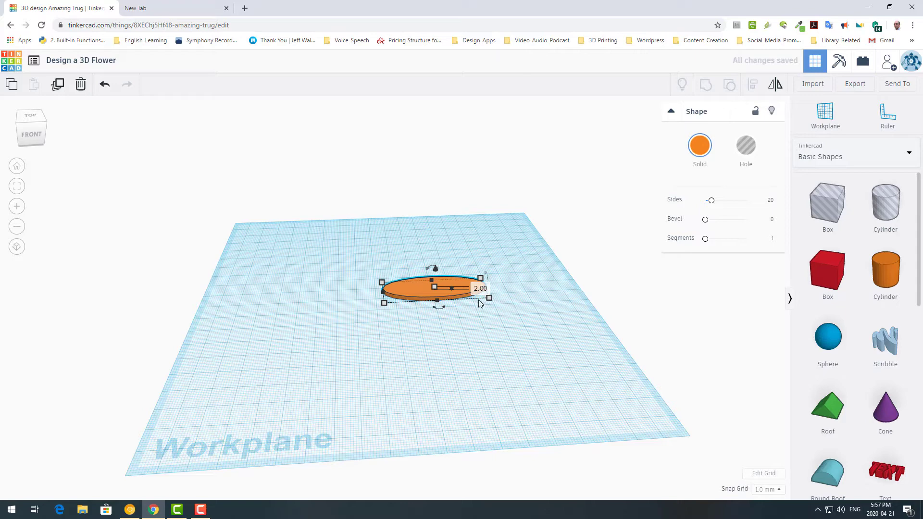
left_click(479, 289)
type("3")
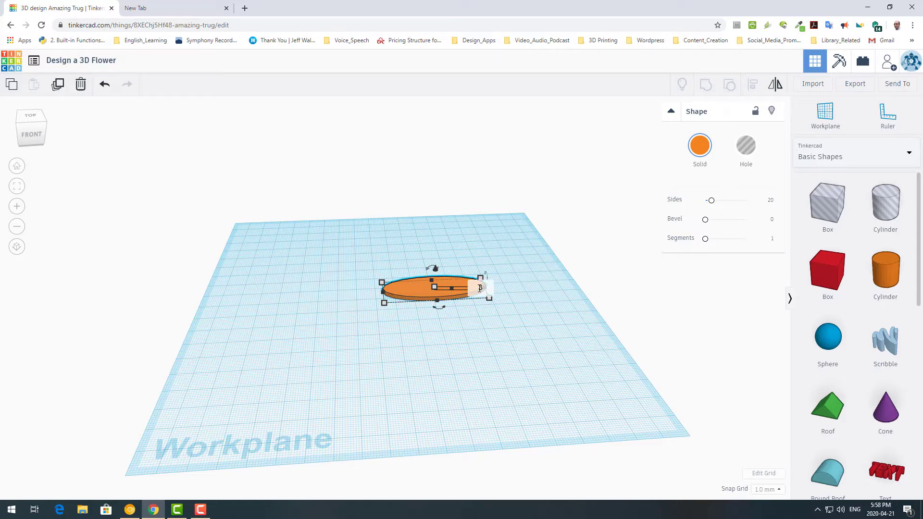
key("Return")
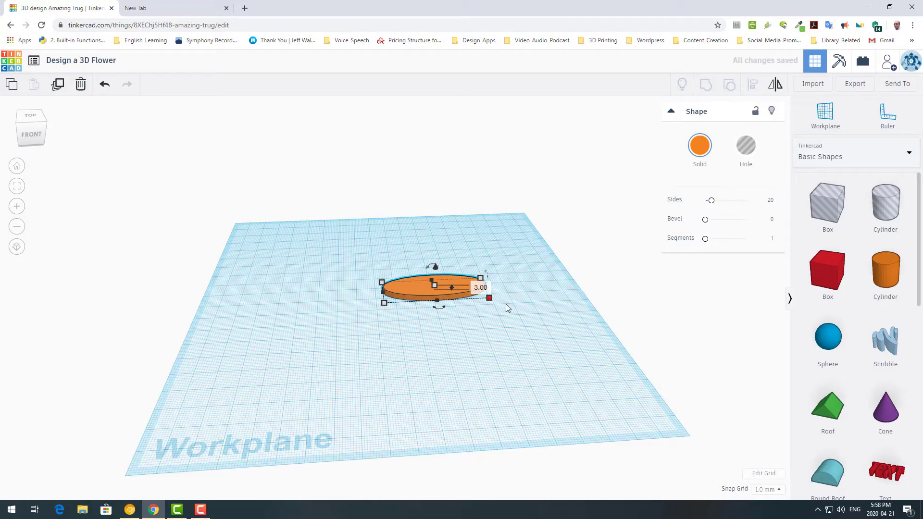
Narrow the flat ellipse to 13 mm across its short side
left_click(505, 304)
left_click(457, 290)
mouse_move(502, 310)
right_mouse_down()
mouse_move(506, 333)
mouse_move(498, 317)
right_mouse_up()
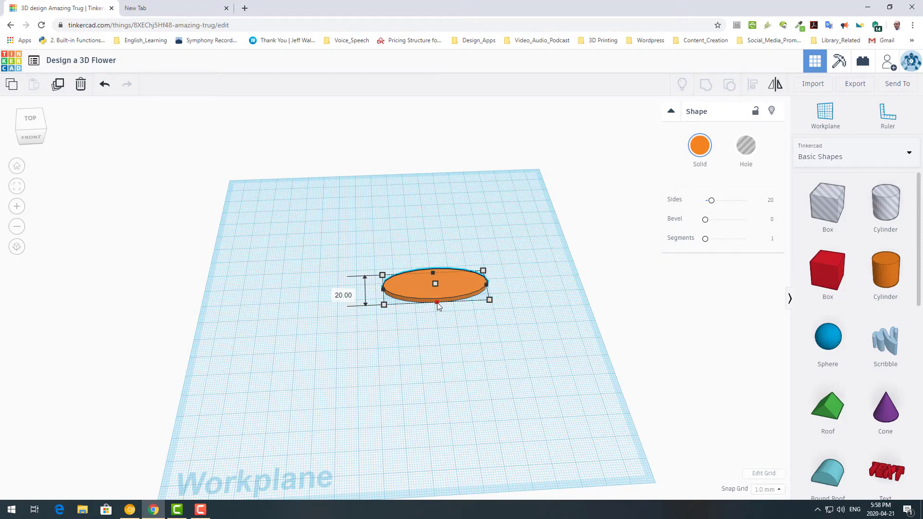
left_click_drag(438, 303, 437, 295)
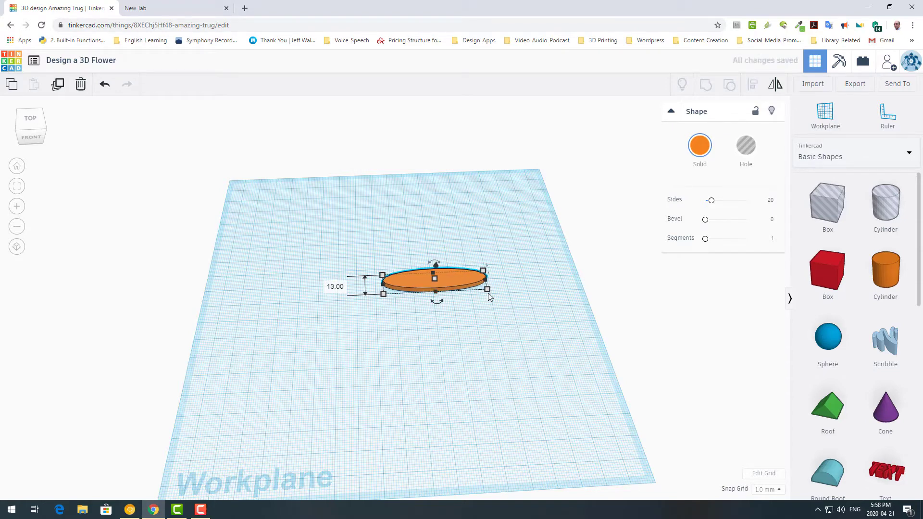
Move the ellipse to the left on the workplane
right_click_drag(500, 316, 490, 297)
right_click_drag(523, 352, 481, 310)
left_click_drag(457, 284, 361, 292)
right_click_drag(397, 336, 431, 340)
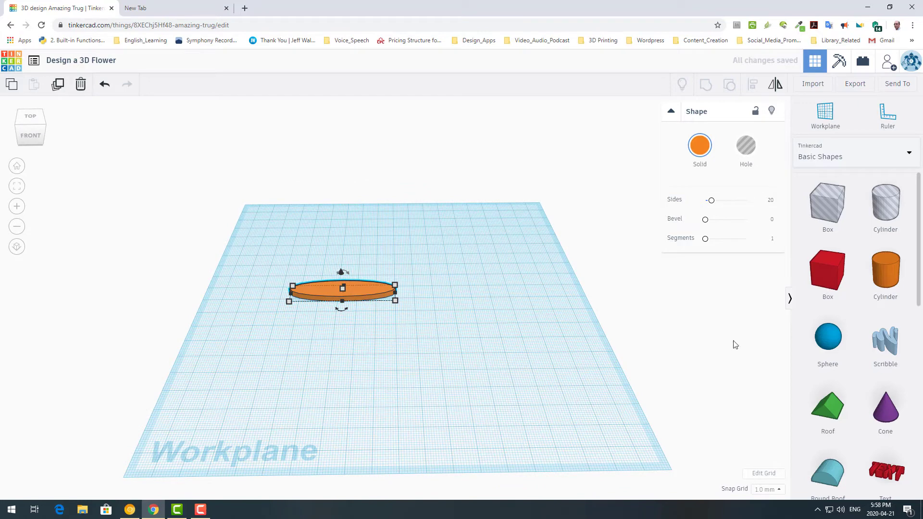
Drop a blue sphere on the ellipse's right end and select both shapes
left_click(828, 339)
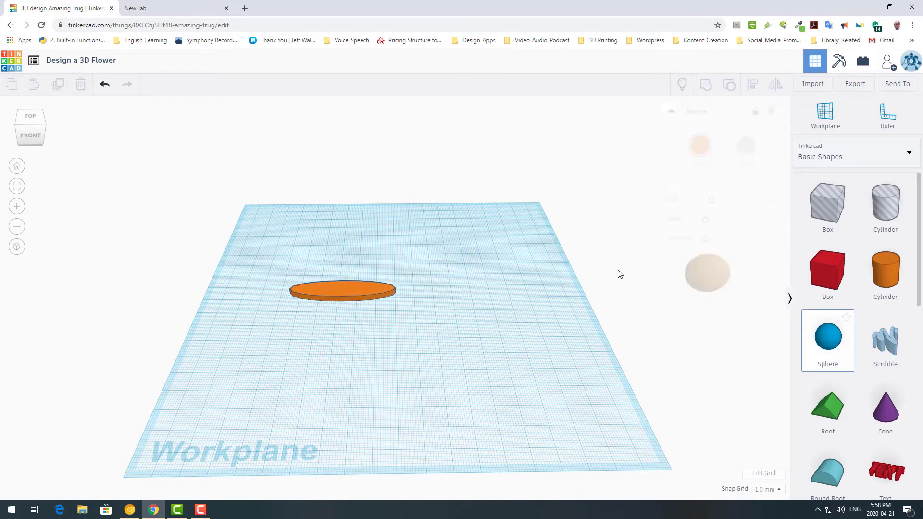
left_click(374, 290)
right_click_drag(518, 334, 534, 310)
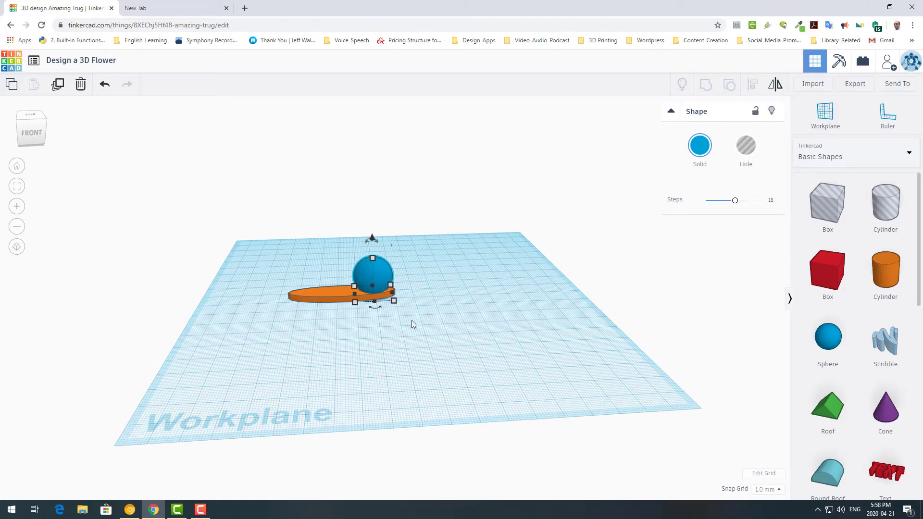
mouse_move(374, 301)
mouse_move(488, 309)
right_mouse_down()
mouse_move(483, 355)
mouse_move(479, 329)
mouse_move(482, 359)
mouse_move(486, 314)
right_mouse_up()
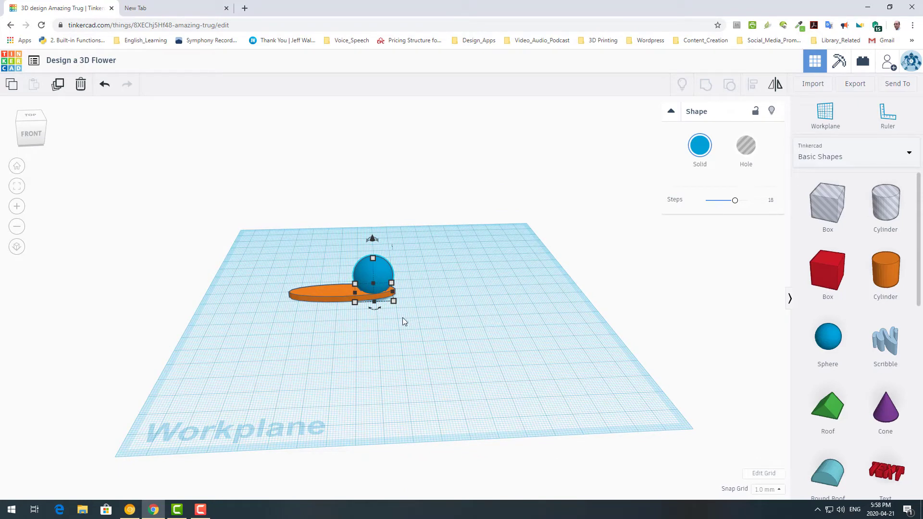
left_click(310, 293, "shift")
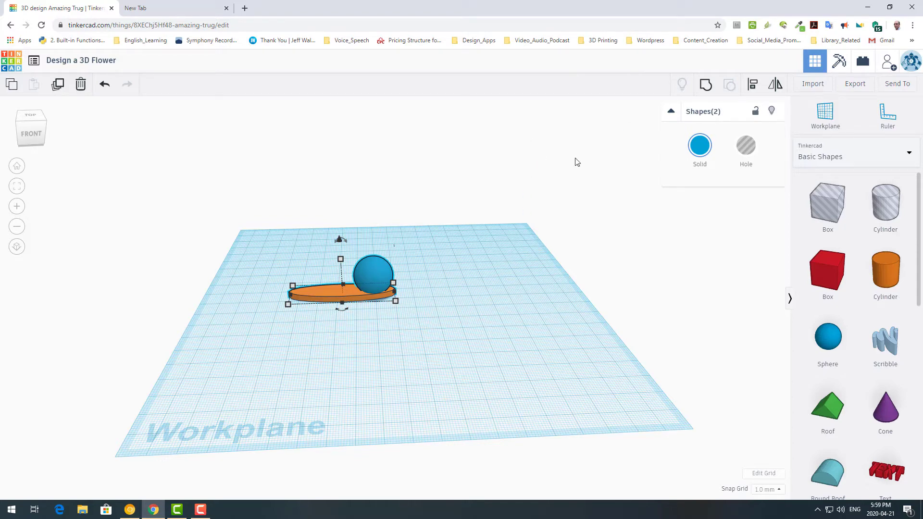
Align the sphere and ellipse on two axes, centring the sphere on the right end
left_click(752, 87)
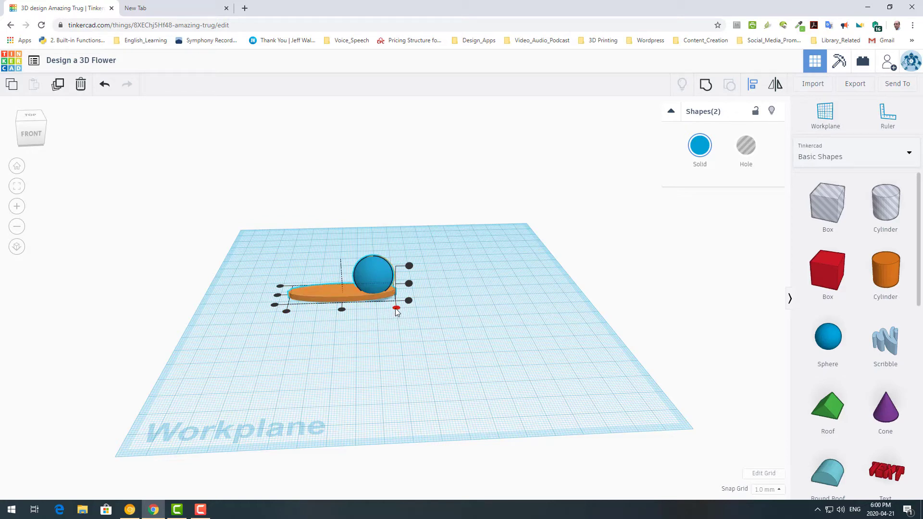
left_click_drag(395, 308, 396, 309)
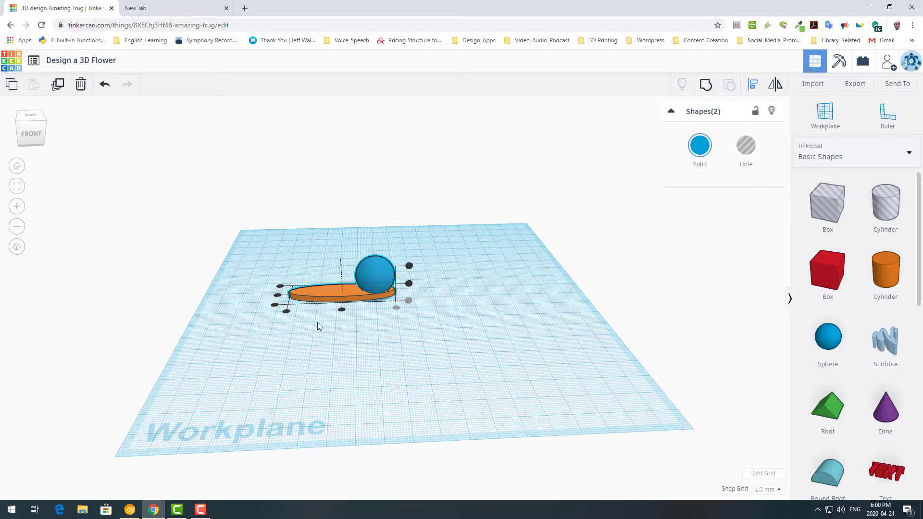
right_click_drag(480, 341, 473, 373)
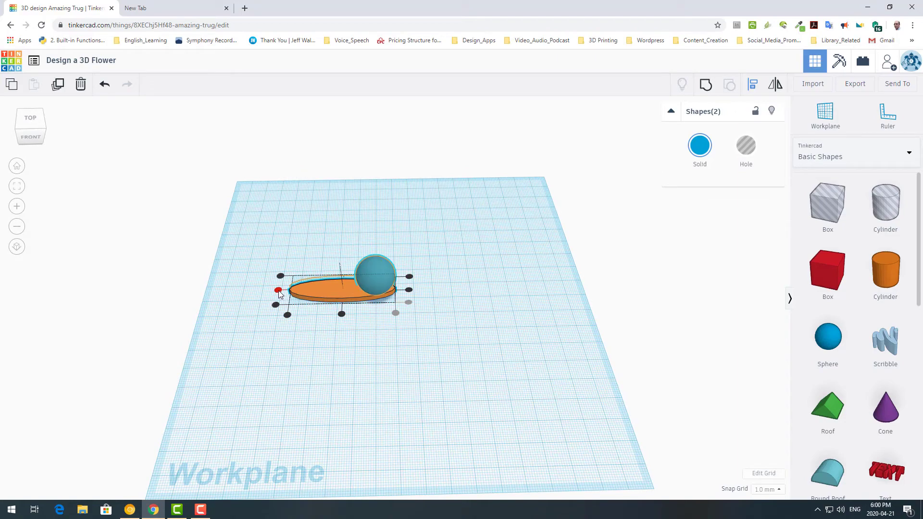
left_click_drag(279, 293, 280, 294)
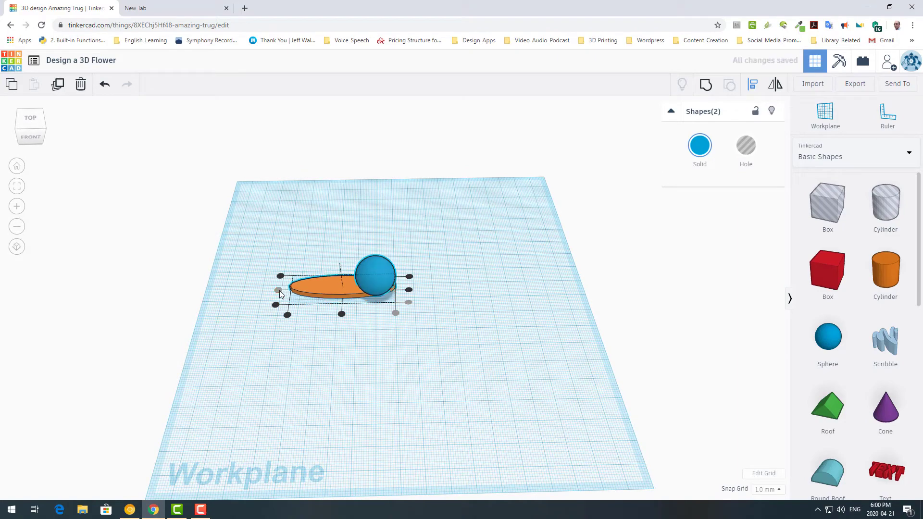
right_click_drag(493, 355, 525, 342)
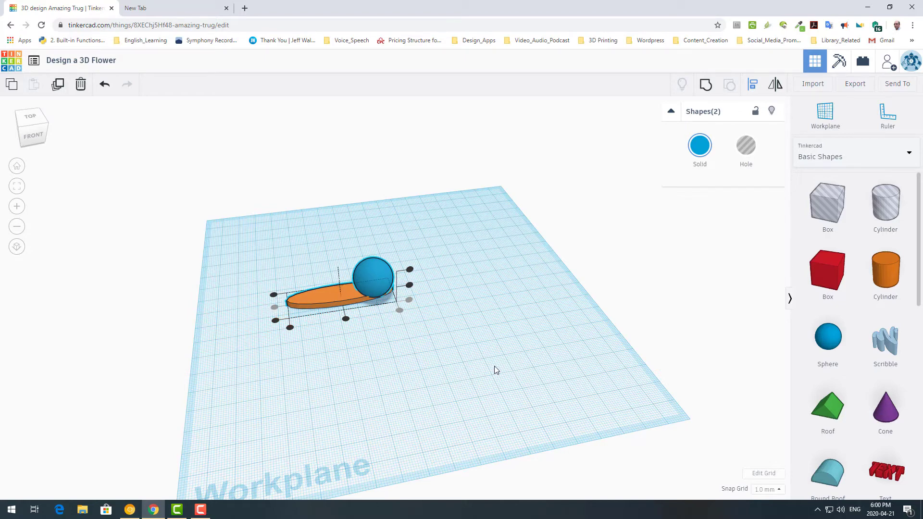
Convert the blue sphere from a solid into a hole
left_click(493, 341)
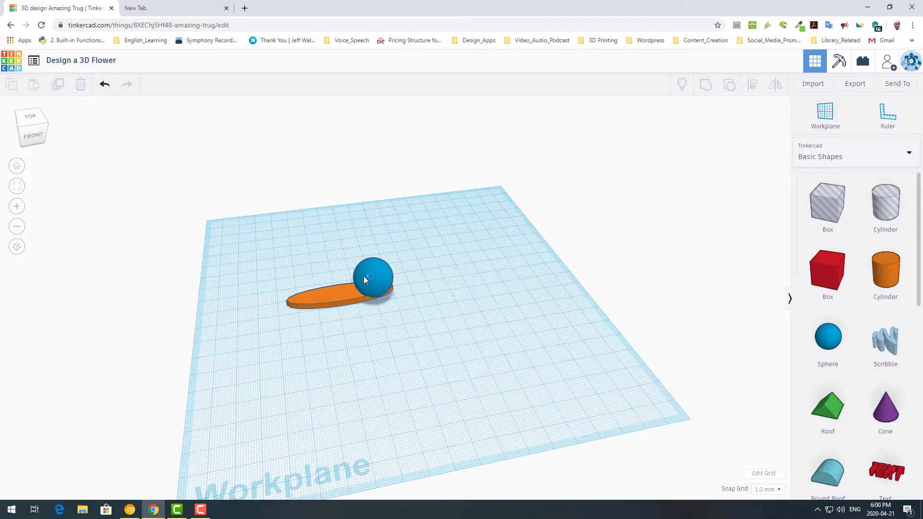
left_click(379, 277)
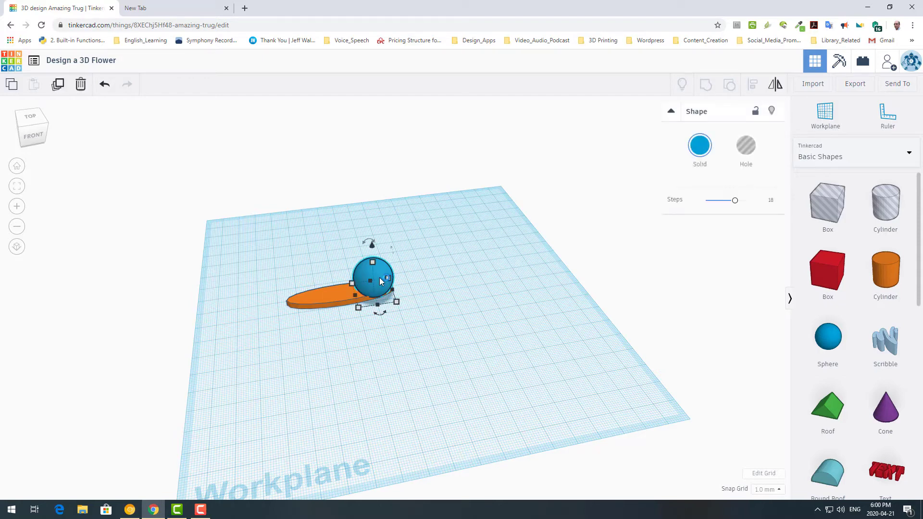
left_click(749, 154)
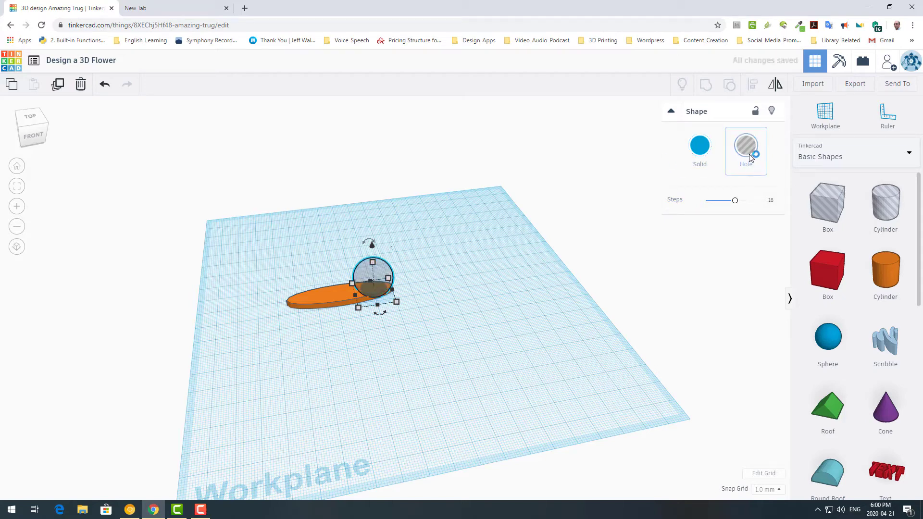
right_click_drag(618, 333, 509, 293)
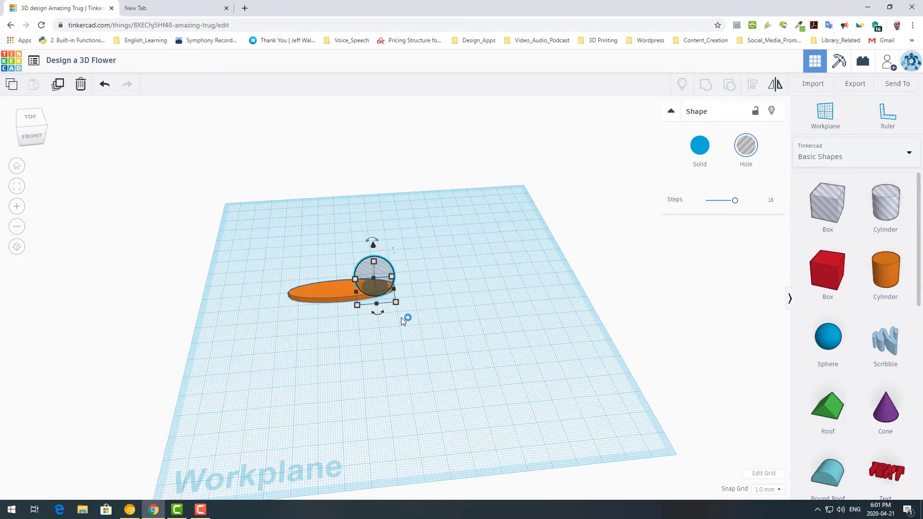
Group the hole sphere with the ellipse into a notched orange petal
mouse_move(457, 347)
right_mouse_down()
mouse_move(460, 292)
mouse_move(468, 339)
right_mouse_up()
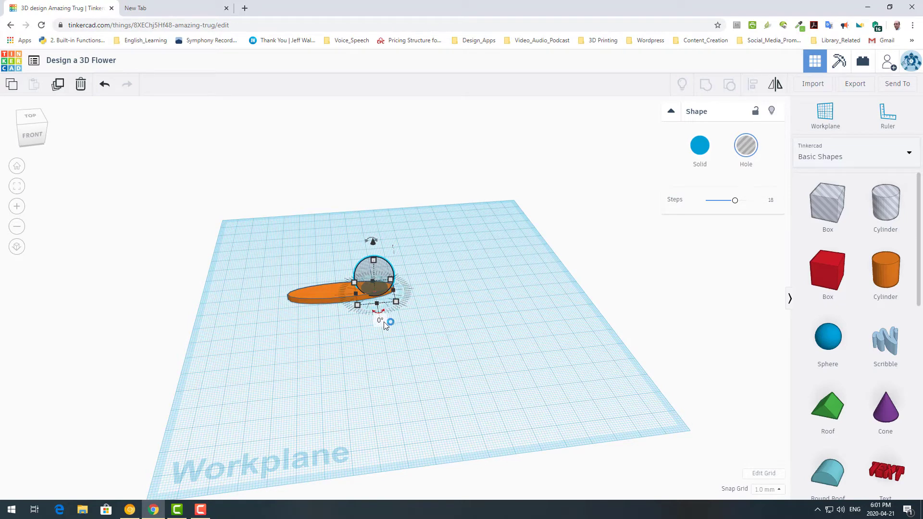
left_click(322, 298, "shift")
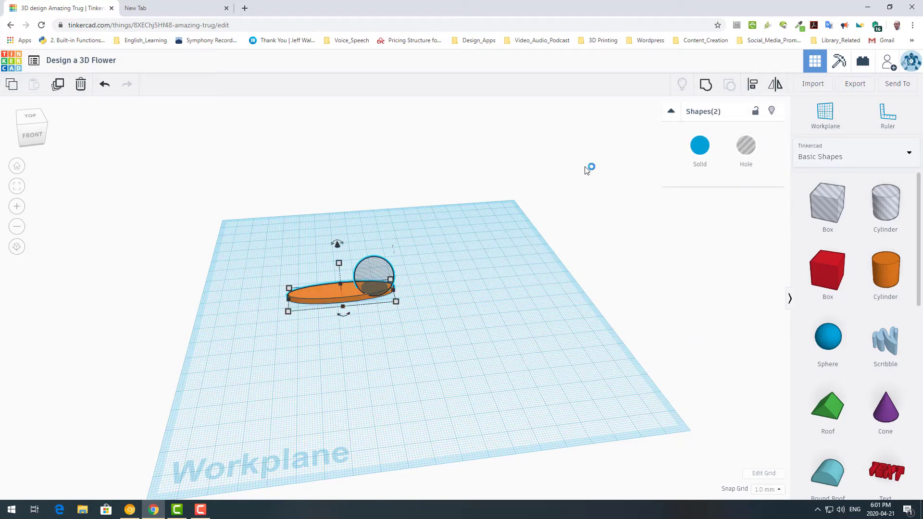
left_click(707, 86)
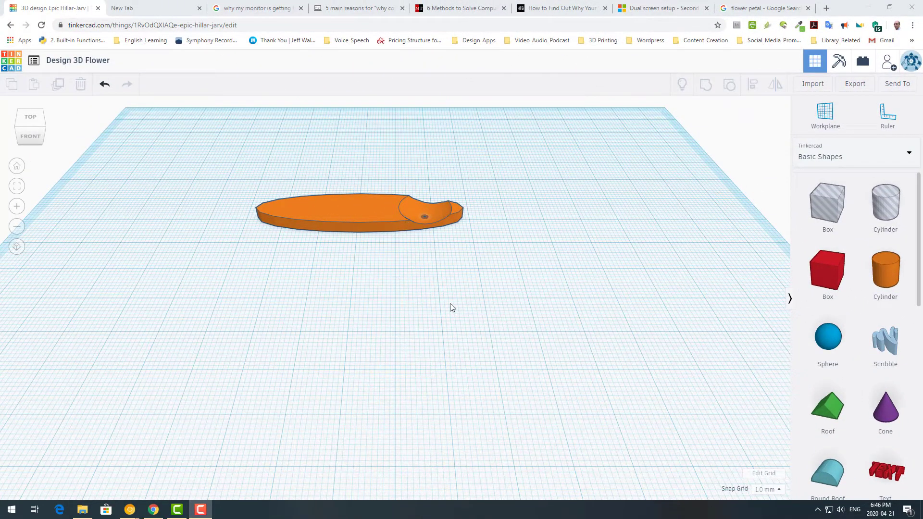
Duplicate the notched petal and place the copy to its right
scroll(496, 378, "down", 2)
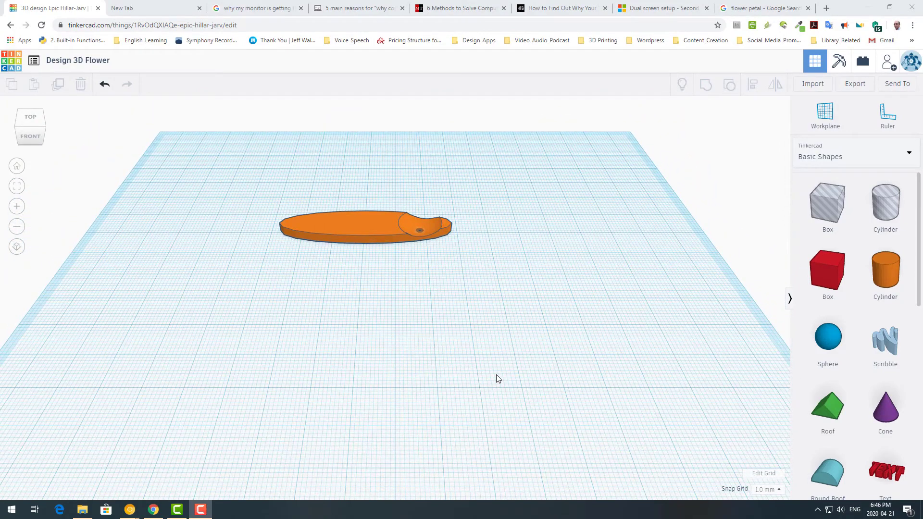
left_click(379, 232)
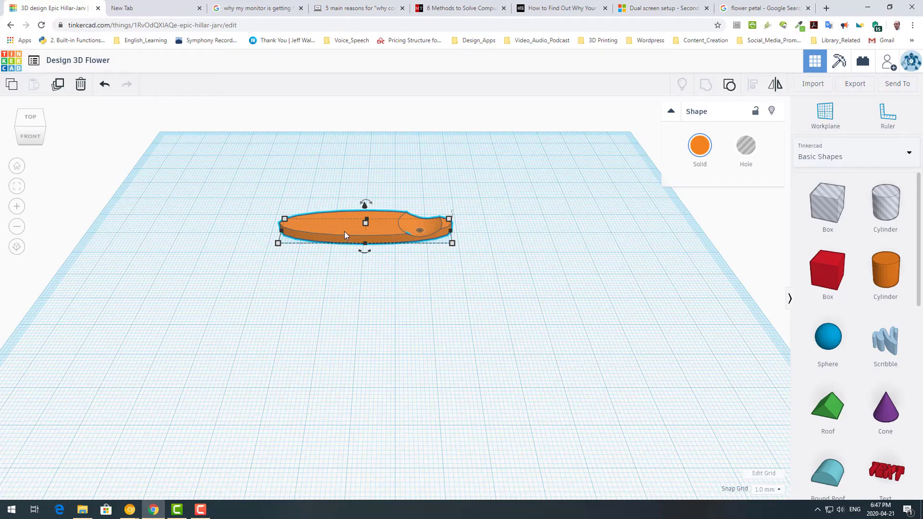
left_click_drag(344, 231, 526, 234)
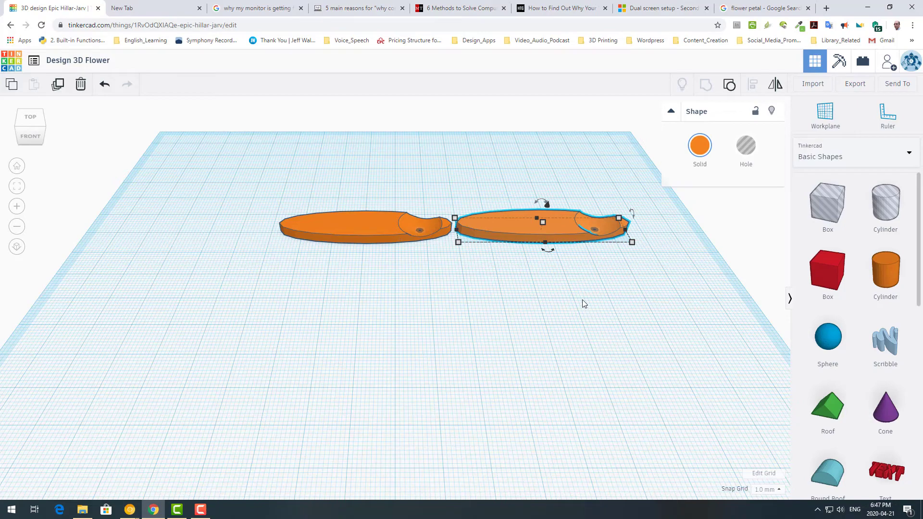
Mirror the right petal horizontally and nudge it against the first petal's notch
mouse_move(549, 255)
left_click(774, 85)
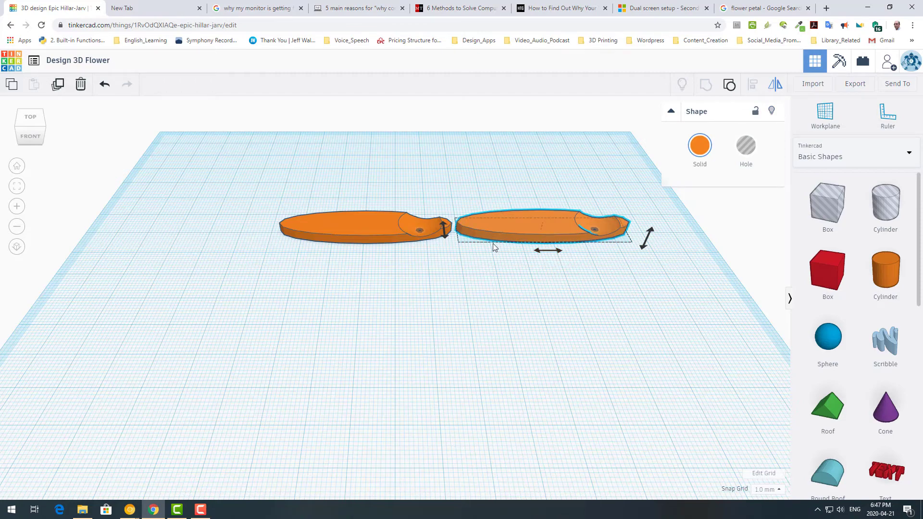
left_click(548, 251)
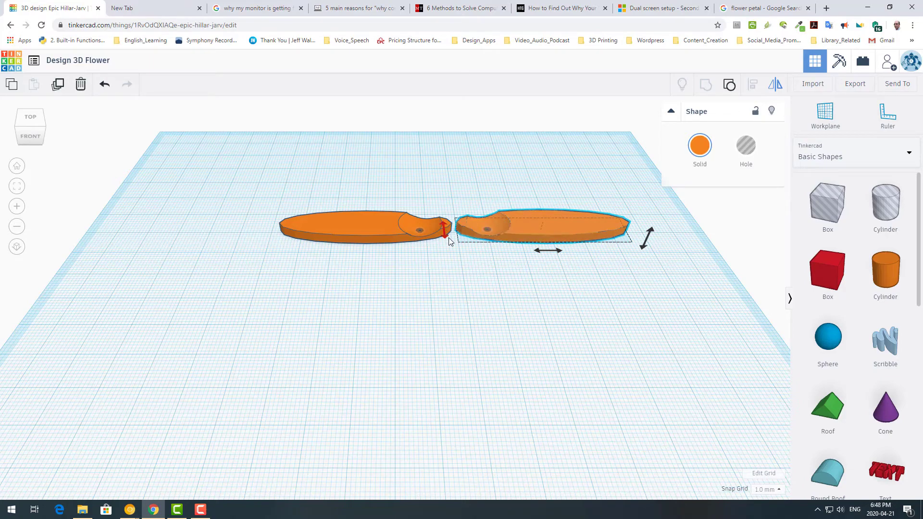
left_click(517, 235)
left_click_drag(517, 232, 516, 236)
mouse_move(535, 279)
right_mouse_down()
mouse_move(541, 335)
mouse_move(536, 285)
right_mouse_up()
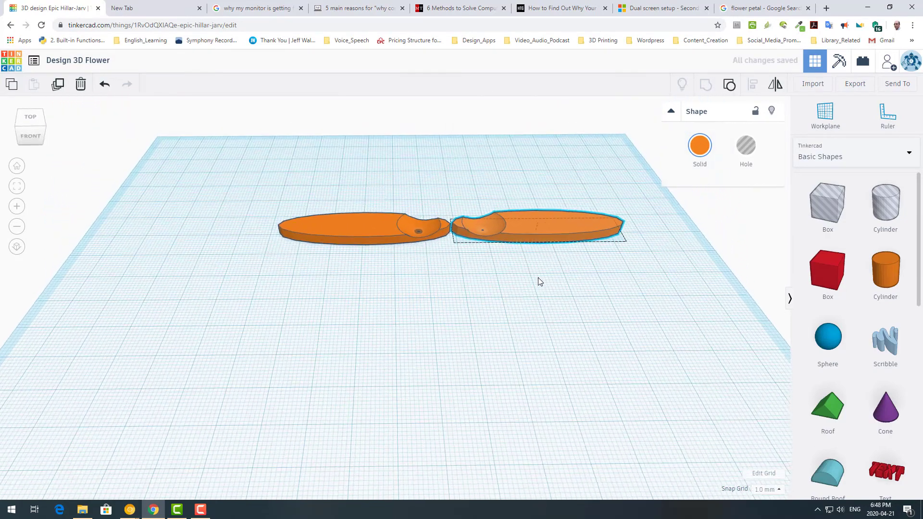
Align the two petals tip to tip along one axis, then select everything
scroll(540, 284, "up", 1)
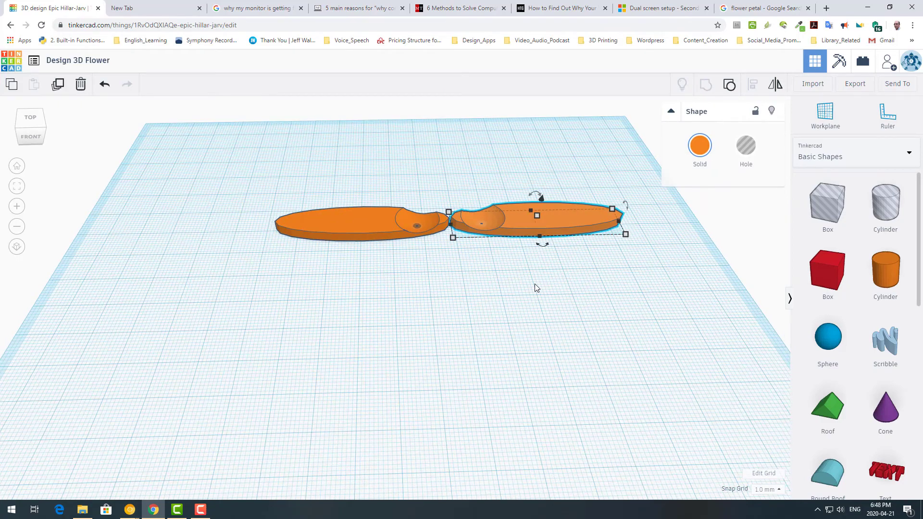
left_click(368, 225, "shift")
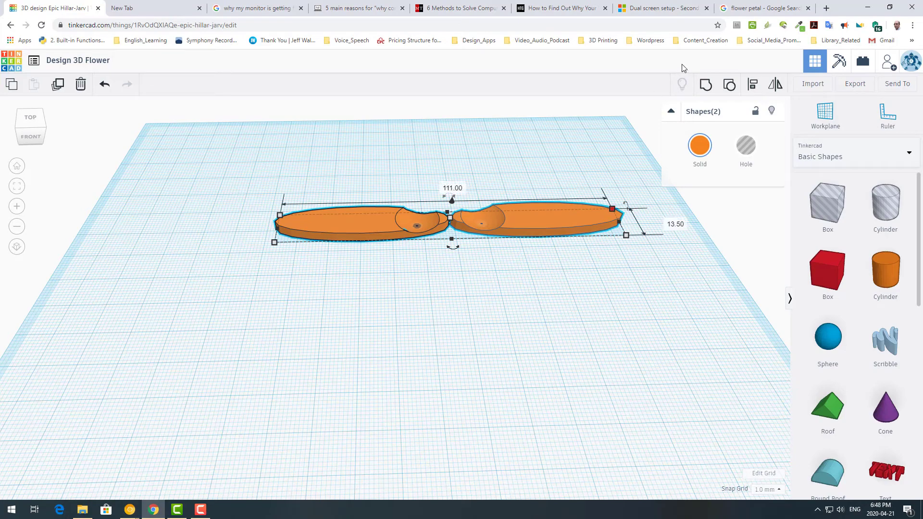
left_click(752, 85)
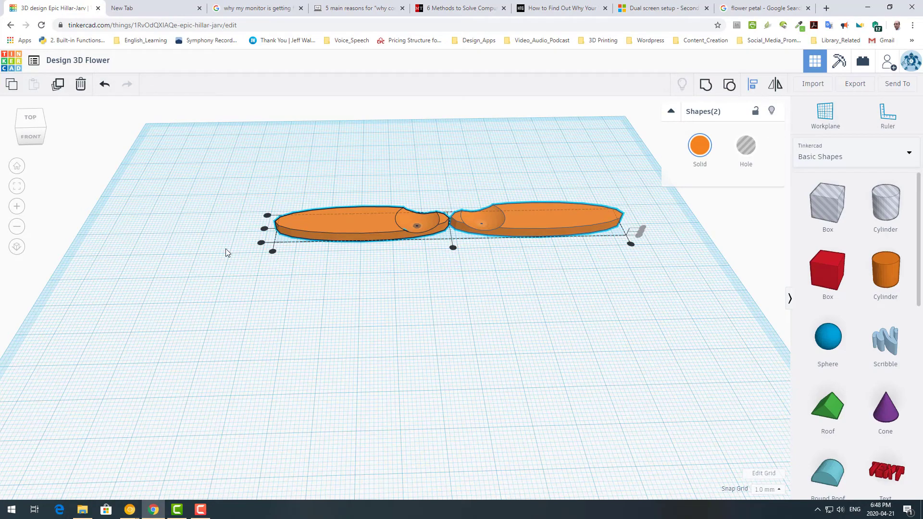
left_click(264, 229)
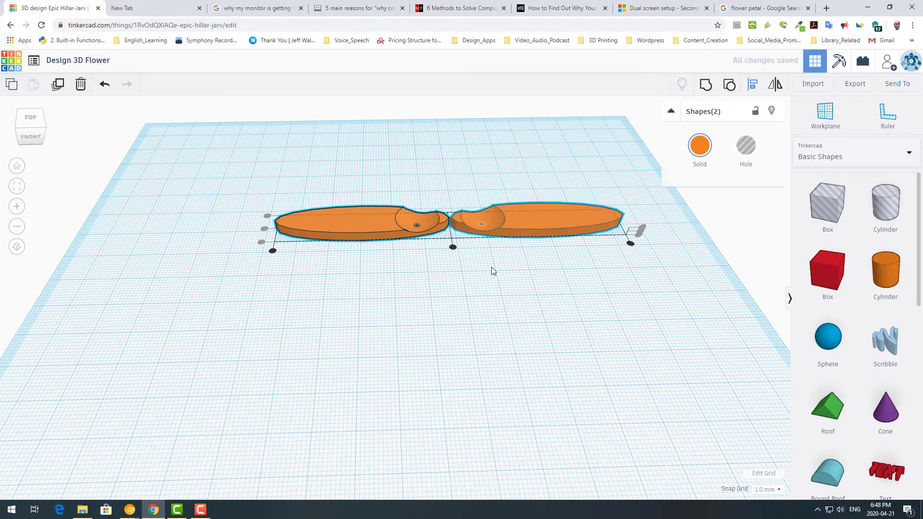
right_click_drag(493, 288, 594, 308)
left_click(594, 311)
key("ctrl+a")
right_click_drag(510, 342, 665, 373)
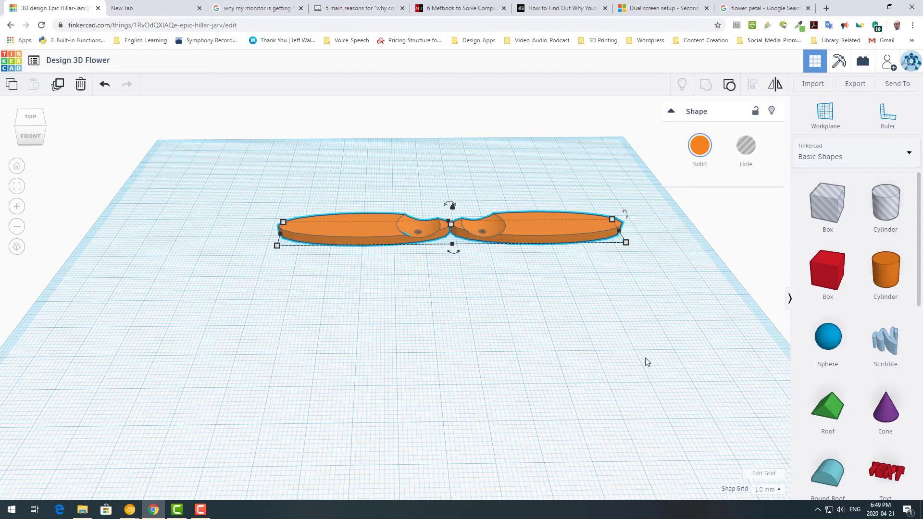
Rotate the duplicated petal pair to -22.5° so it crosses the original, giving four petals
mouse_move(454, 257)
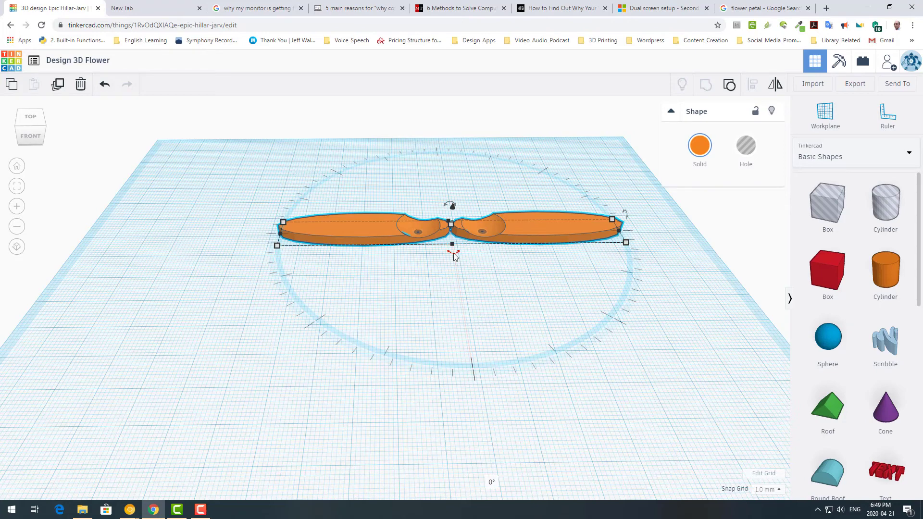
left_click_drag(453, 253, 464, 251)
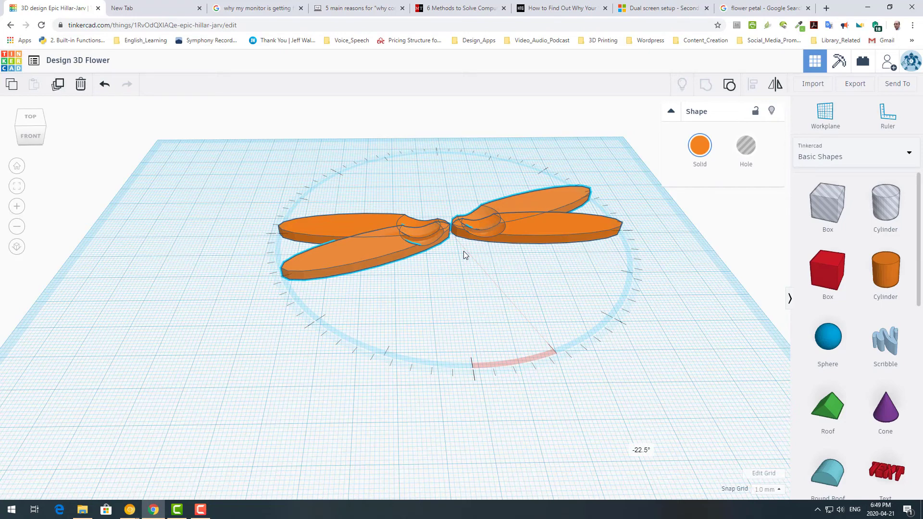
left_click_drag(464, 251, 463, 251)
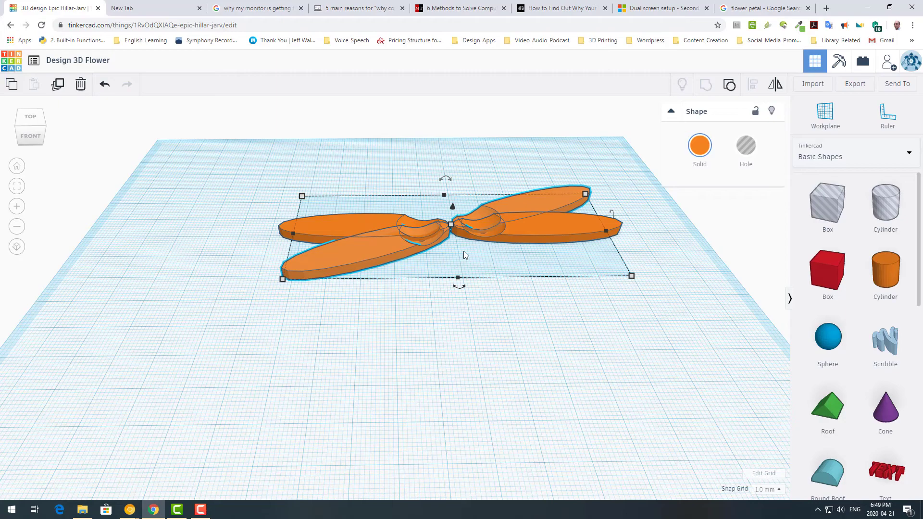
Repeat the duplicate-and-rotate three more times with Ctrl+D to complete the petal ring
key("ctrl+d")
key("ctrl+d")
key("ctrl+d")
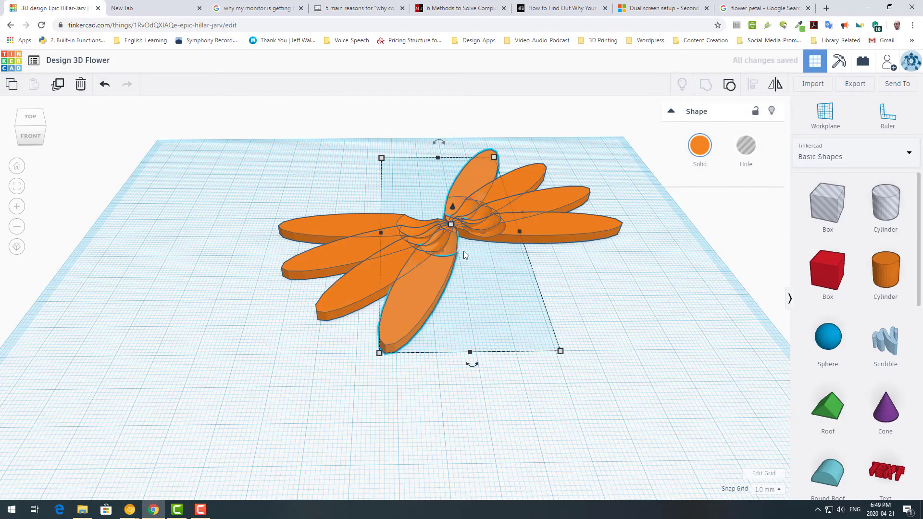
key("ctrl+d")
key("ctrl+d")
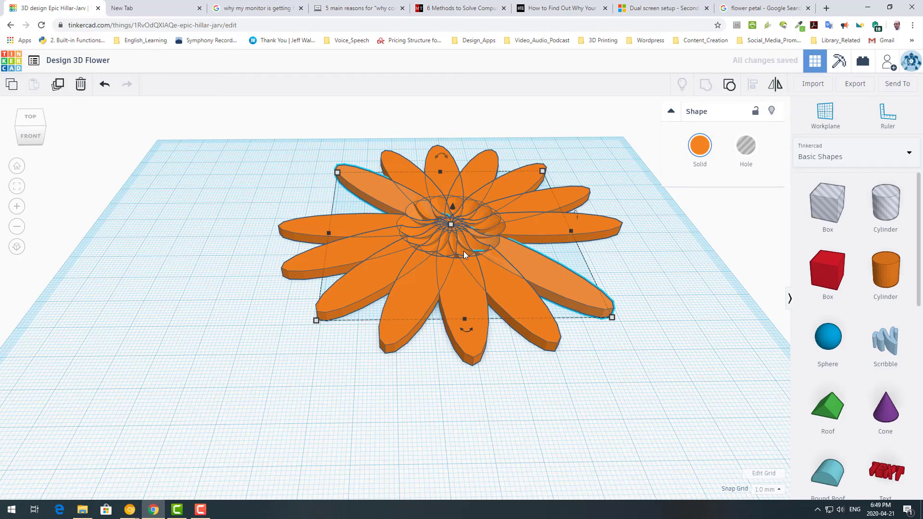
key("ctrl+d")
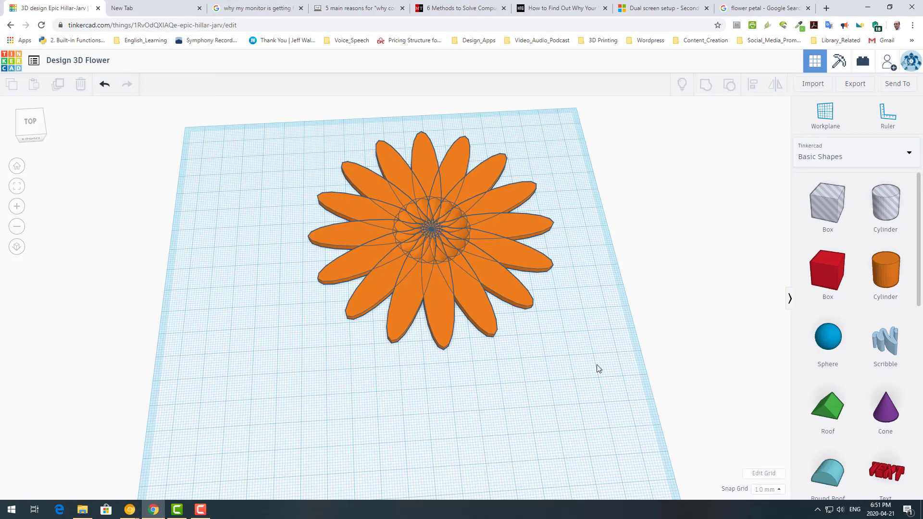
Select all eight petal pieces and group them into one flower shape
key("ctrl+a")
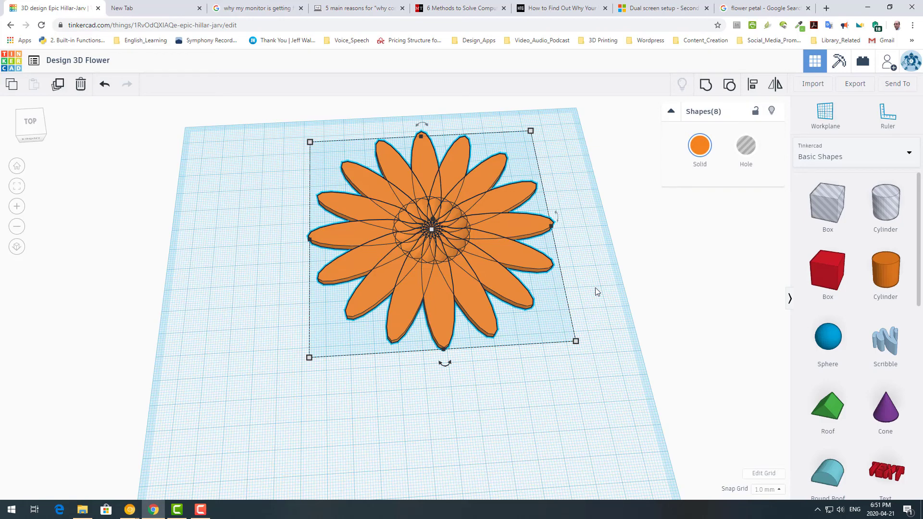
left_click(705, 87)
left_click(521, 397)
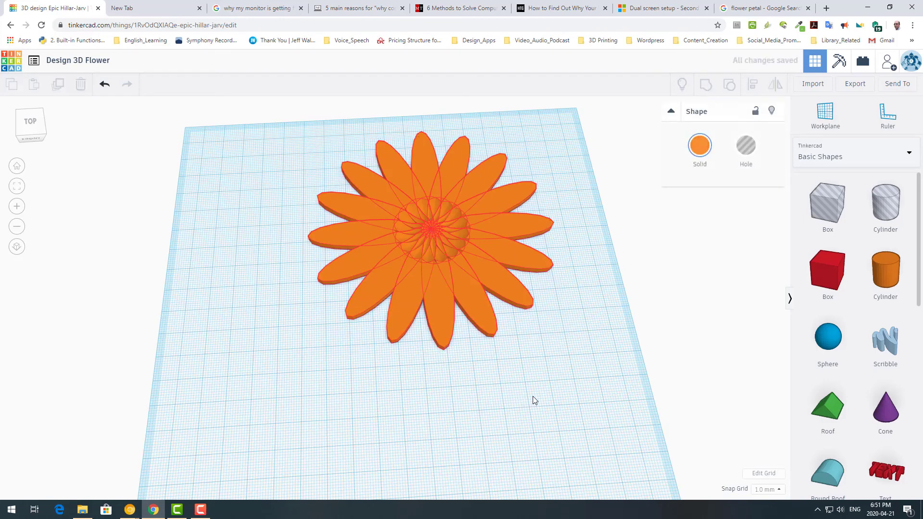
Reselect the grouped flower and view it from a low front angle
mouse_move(559, 365)
right_mouse_down()
mouse_move(569, 410)
mouse_move(566, 340)
mouse_move(548, 305)
mouse_move(548, 354)
mouse_move(572, 354)
mouse_move(556, 387)
mouse_move(563, 371)
right_mouse_up()
left_click(448, 276)
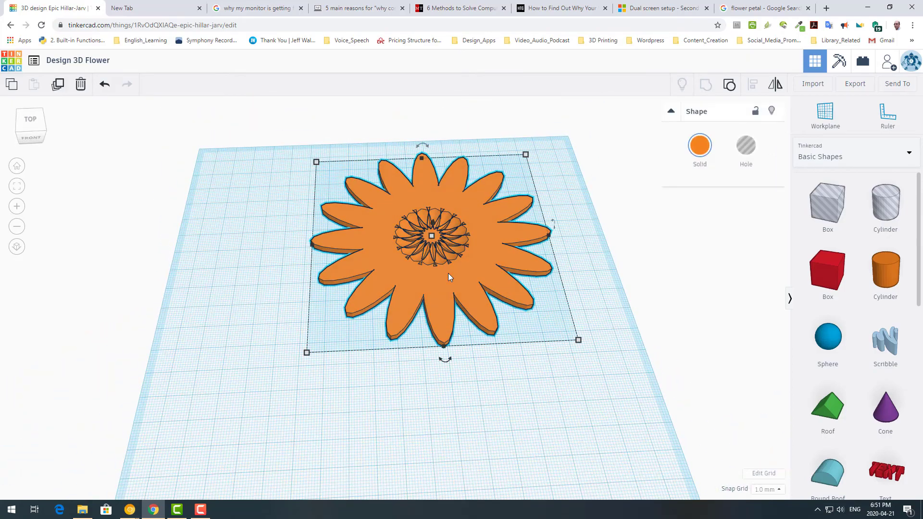
right_click_drag(532, 436, 538, 372)
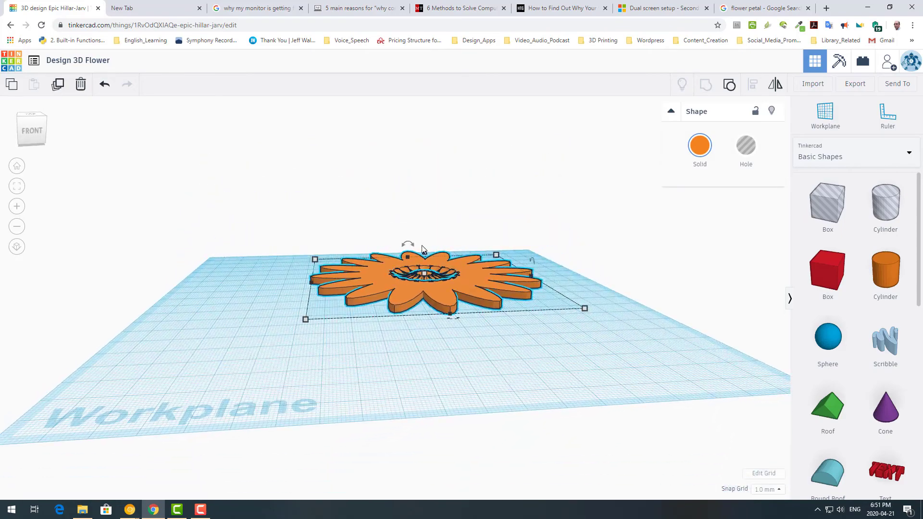
Rotate the flower 90° to stand on edge and raise it to 24 mm elevation
left_click_drag(408, 238, 398, 257)
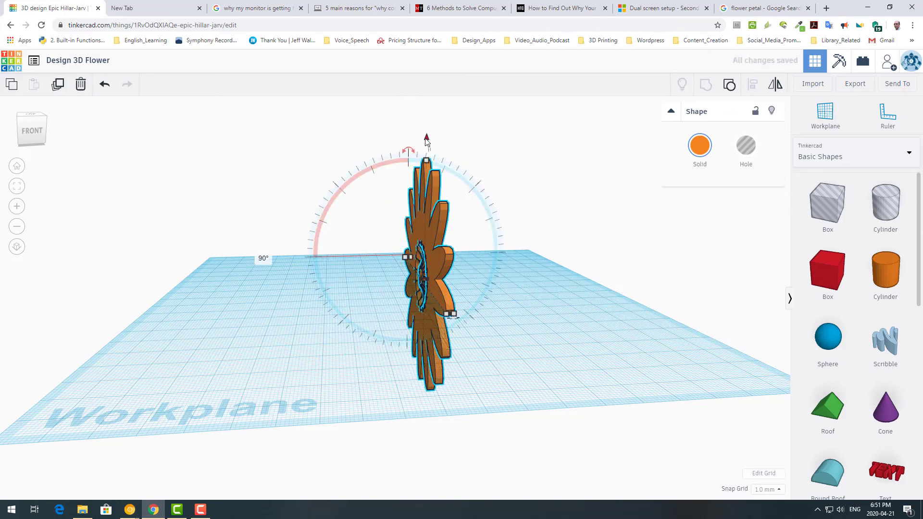
left_click_drag(426, 138, 425, 159)
scroll(580, 294, "down", 5)
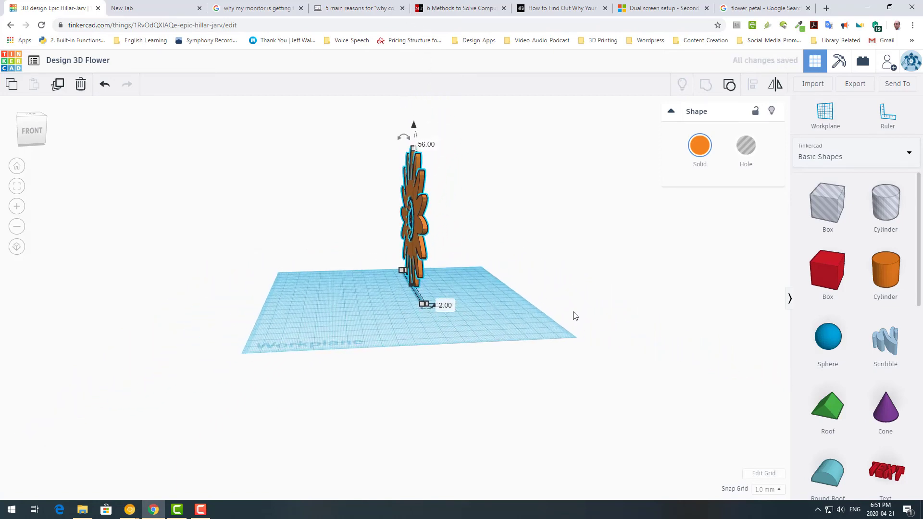
left_click_drag(413, 136, 413, 103)
right_click_drag(353, 330, 553, 337)
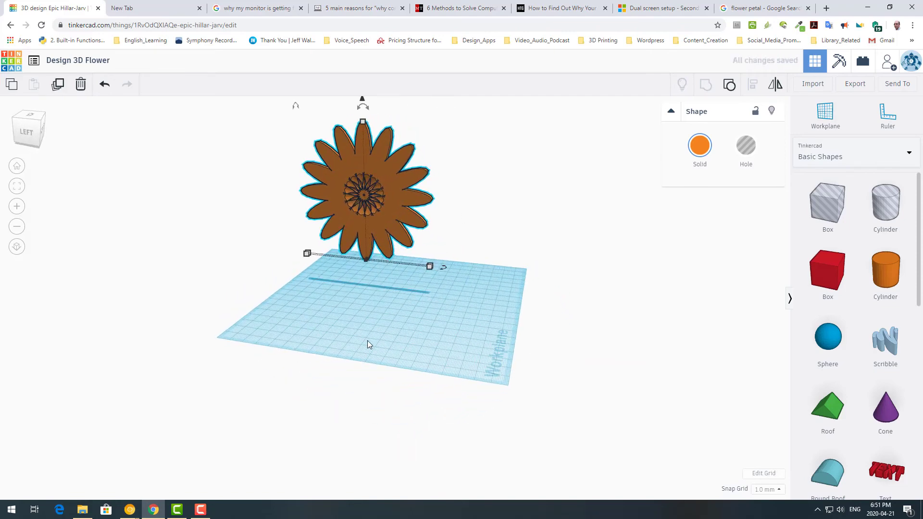